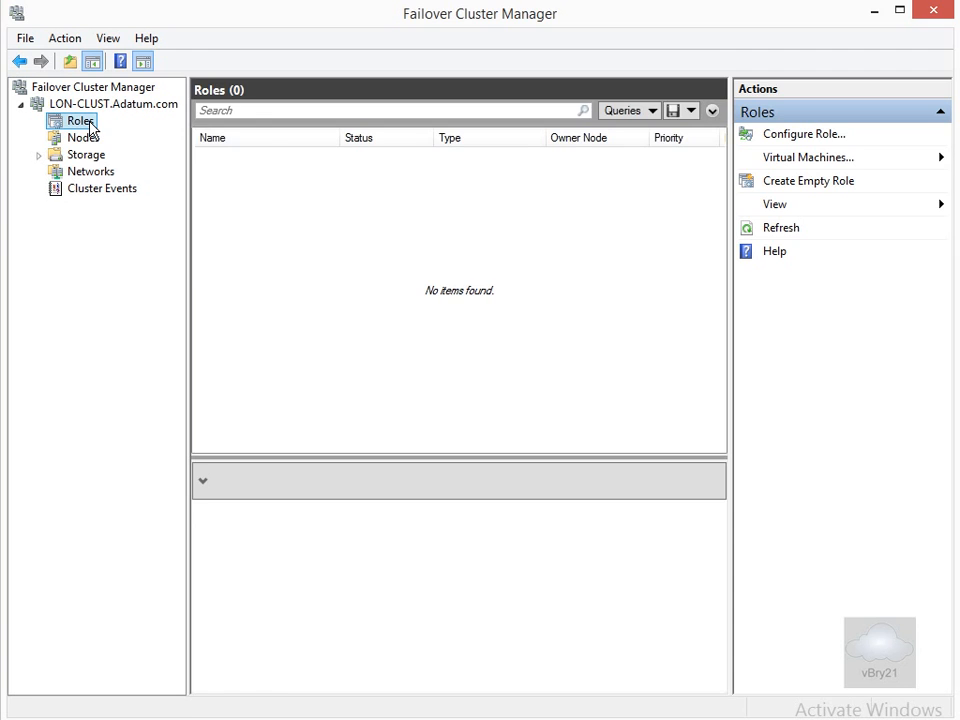
Start creating a new clustered virtual machine on cluster node LON-HOST1 and go past the wizard's introduction.
{"action": "right_click", "coordinate": [89, 125]}
{"action": "mouse_move", "coordinate": [137, 164]}
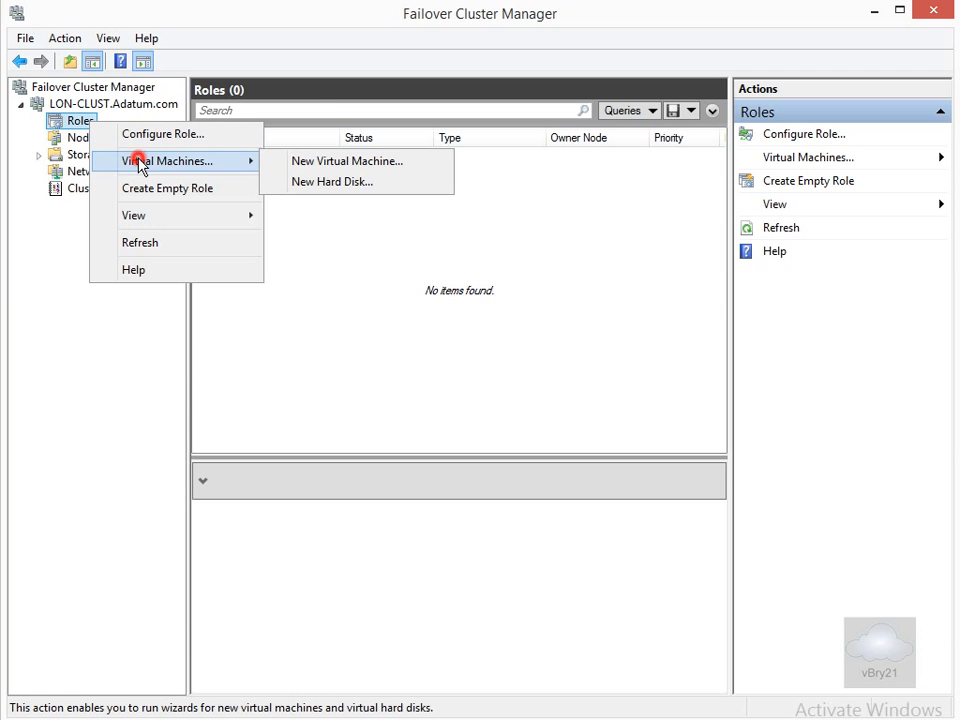
{"action": "left_click", "coordinate": [307, 165]}
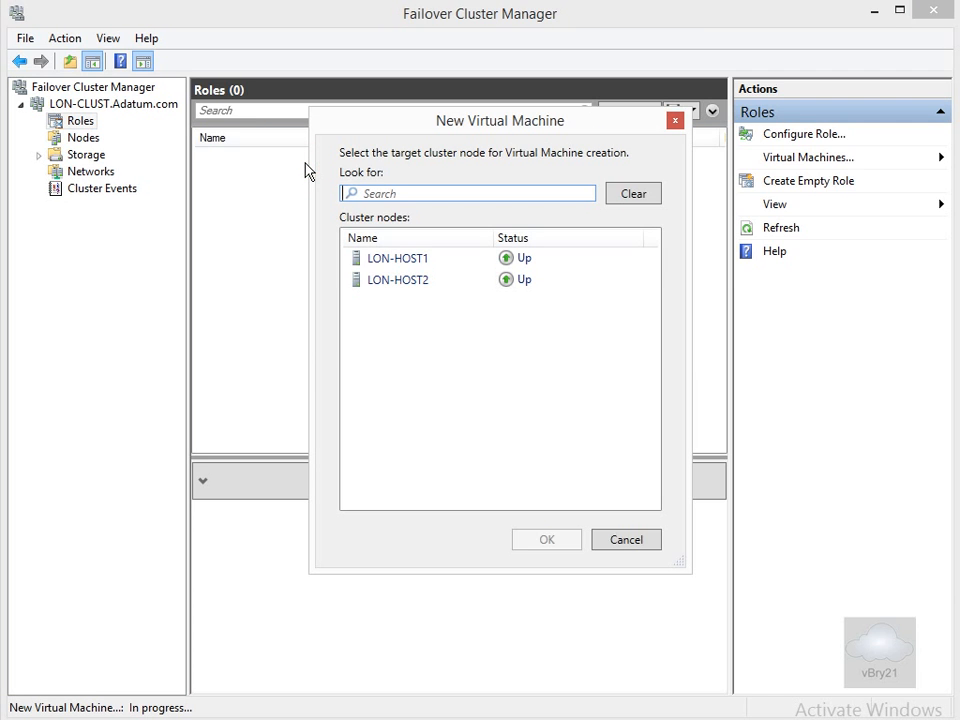
{"action": "left_click", "coordinate": [395, 262]}
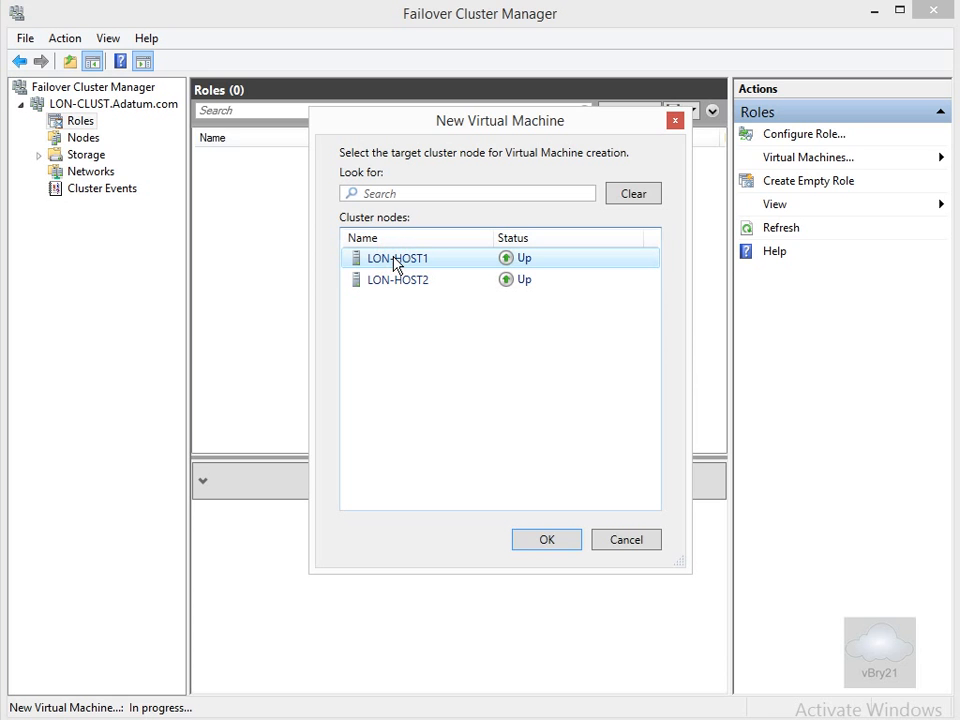
{"action": "left_click", "coordinate": [543, 542]}
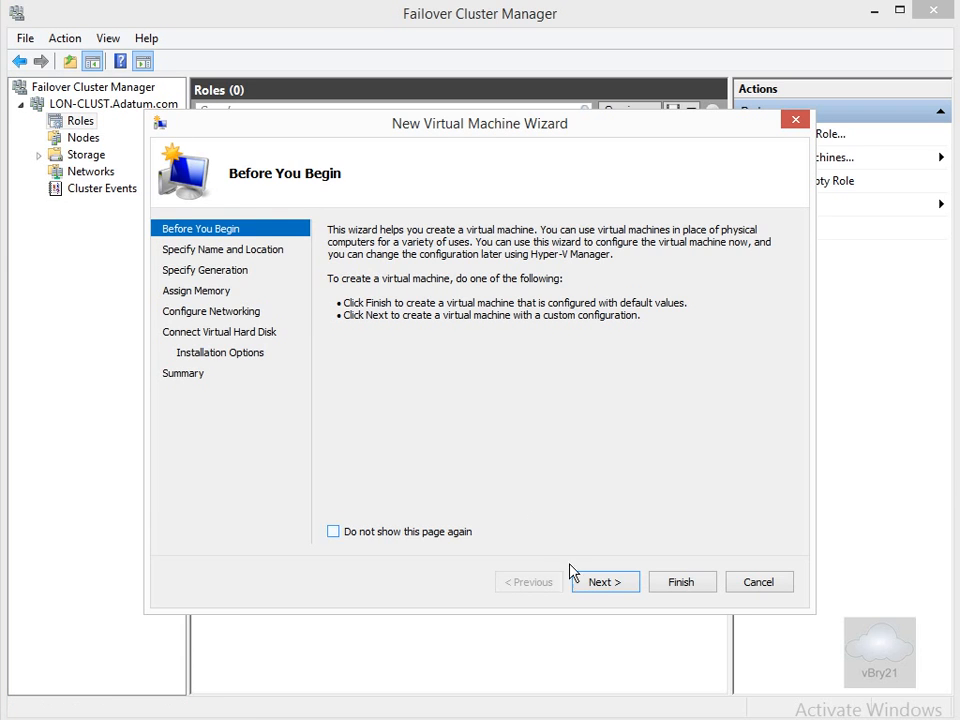
{"action": "left_click", "coordinate": [590, 580]}
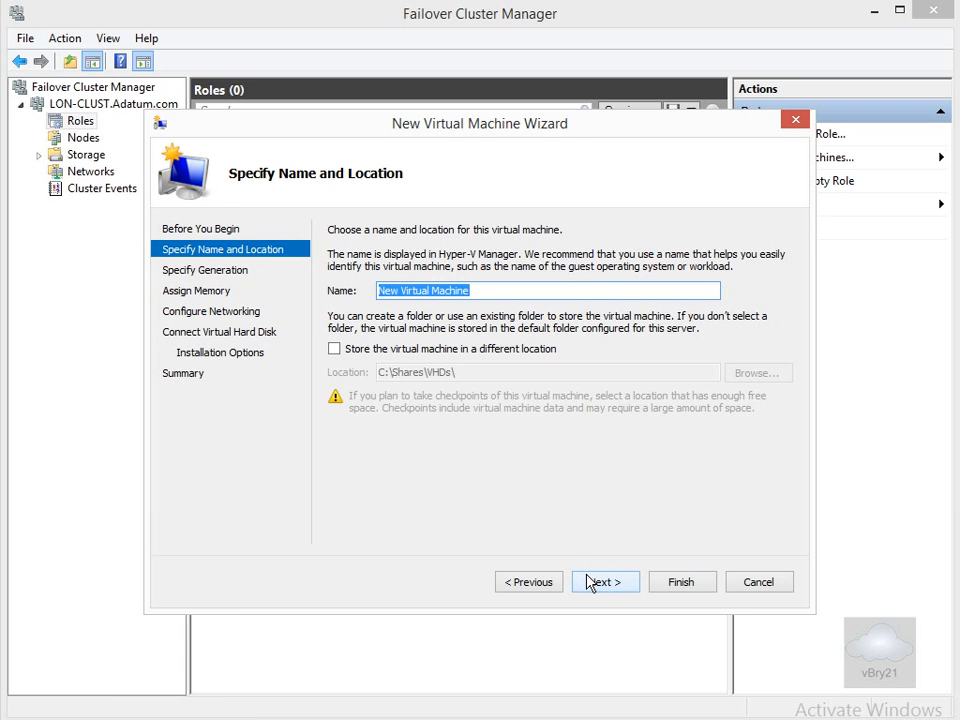
Name the virtual machine LON-HA and store it in C:\ClusterStorage\Volume1.
{"action": "type", "text": "LON-HA"}
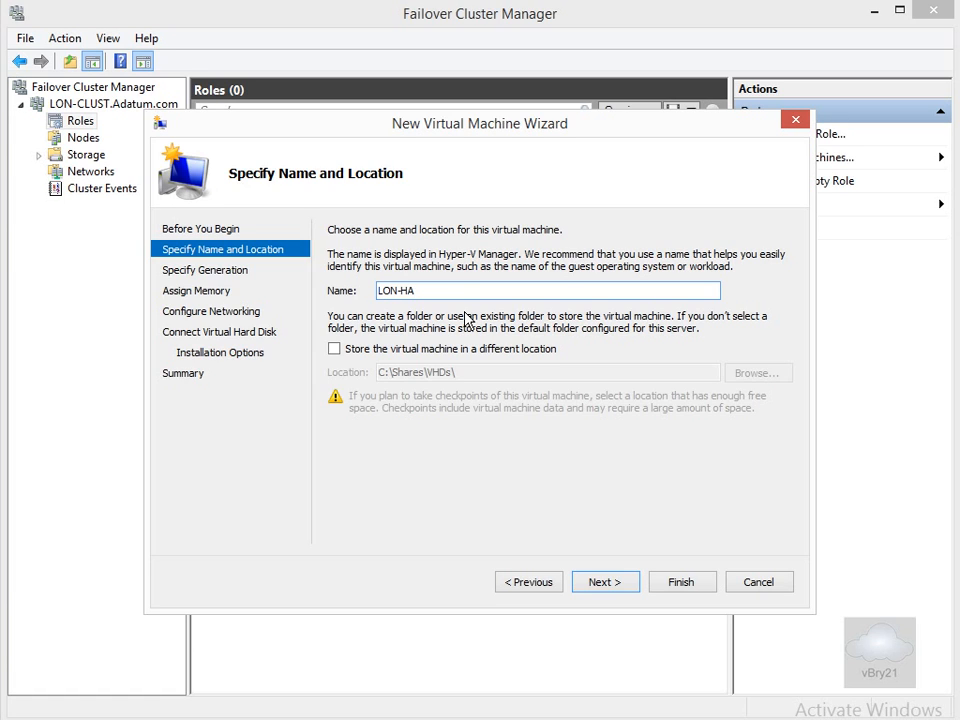
{"action": "left_click", "coordinate": [375, 350]}
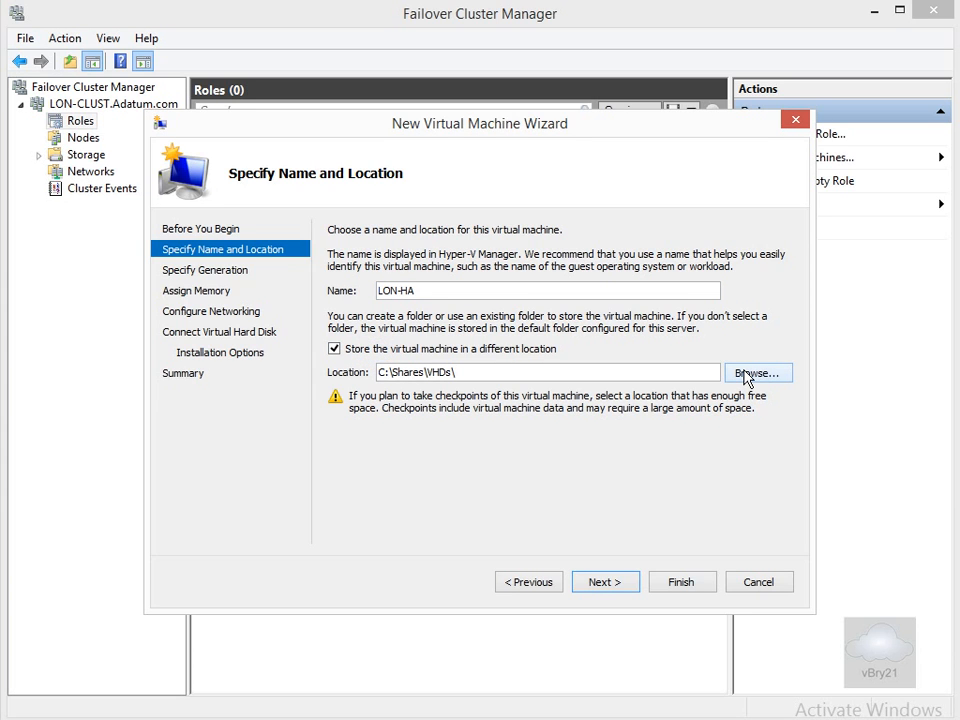
{"action": "left_click", "coordinate": [745, 373]}
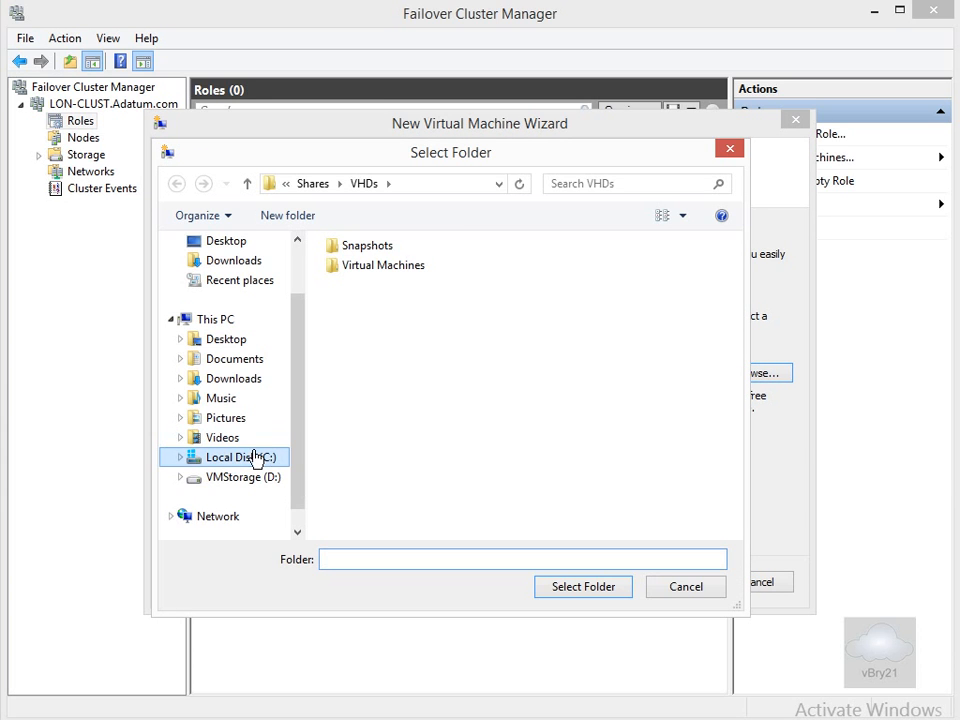
{"action": "left_click", "coordinate": [252, 452]}
{"action": "double_click", "coordinate": [368, 250]}
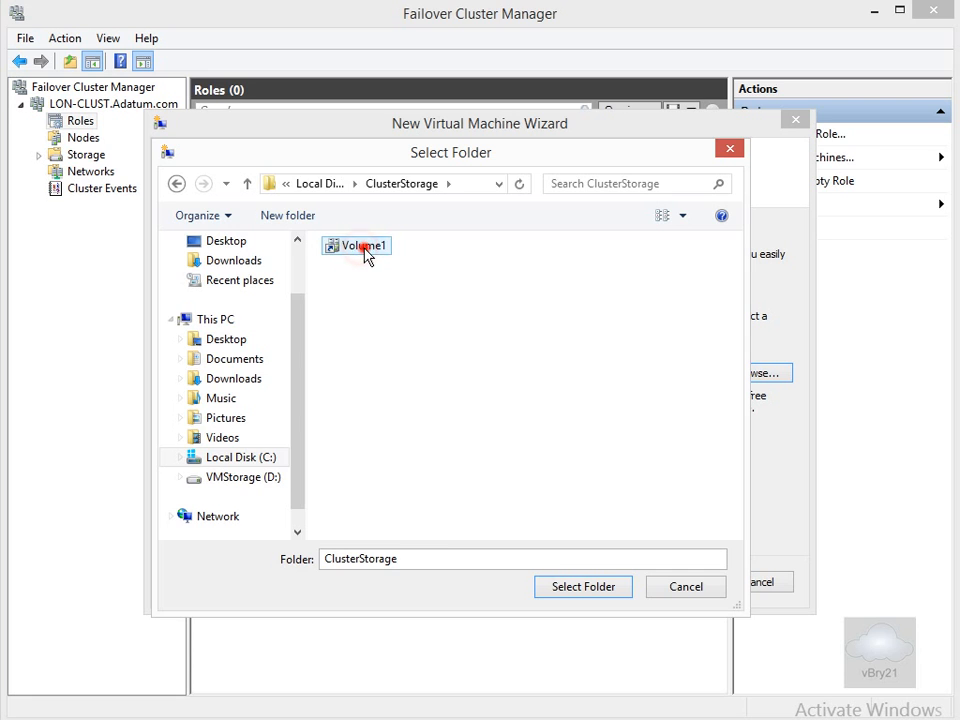
{"action": "left_click", "coordinate": [364, 248]}
{"action": "left_click", "coordinate": [590, 590]}
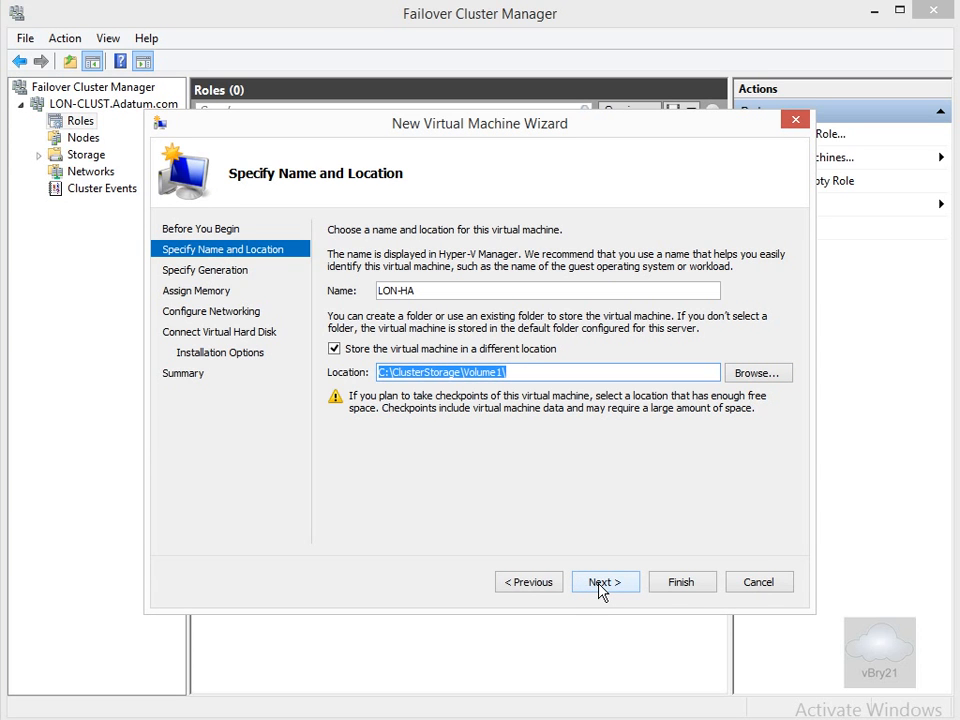
{"action": "left_click", "coordinate": [601, 590]}
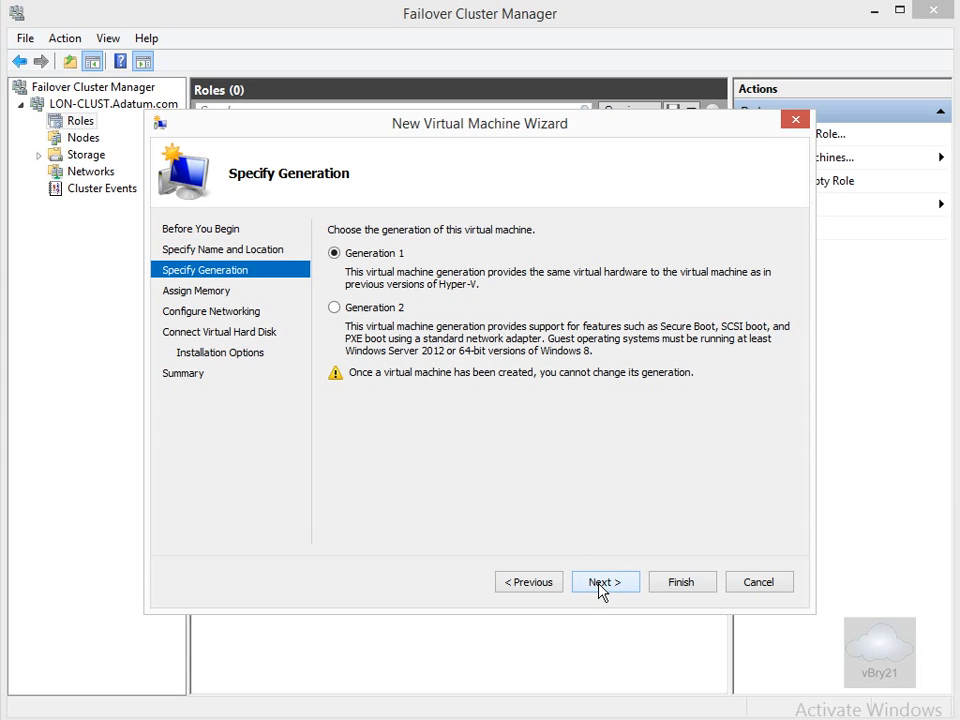
Keep Generation 1 for the virtual machine and enable Dynamic Memory with 512 MB startup memory.
{"action": "left_click", "coordinate": [601, 588]}
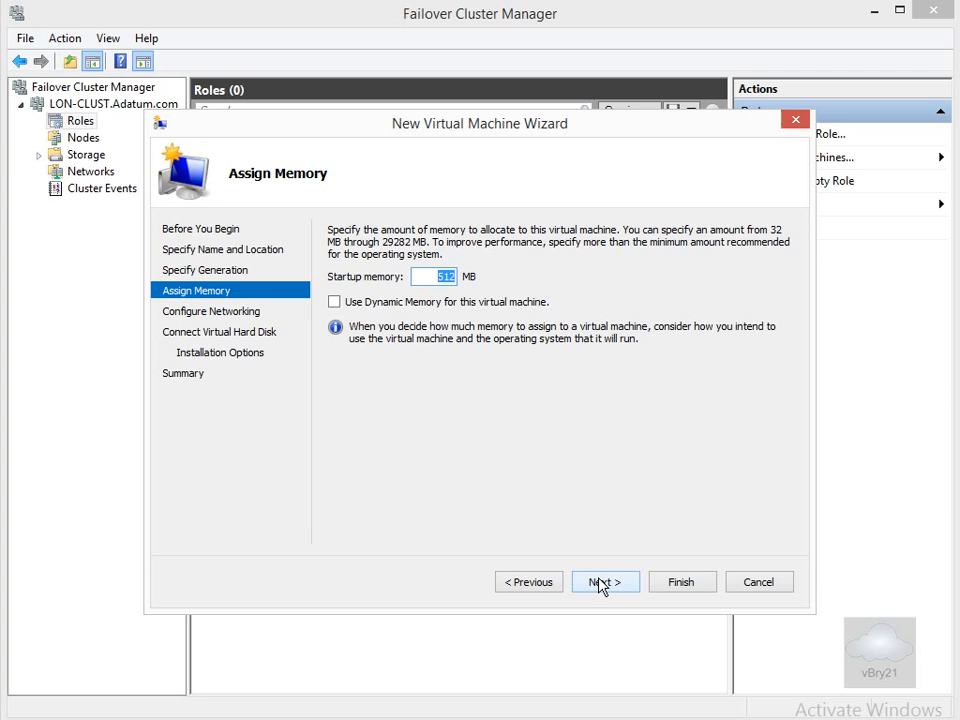
{"action": "left_click", "coordinate": [390, 302]}
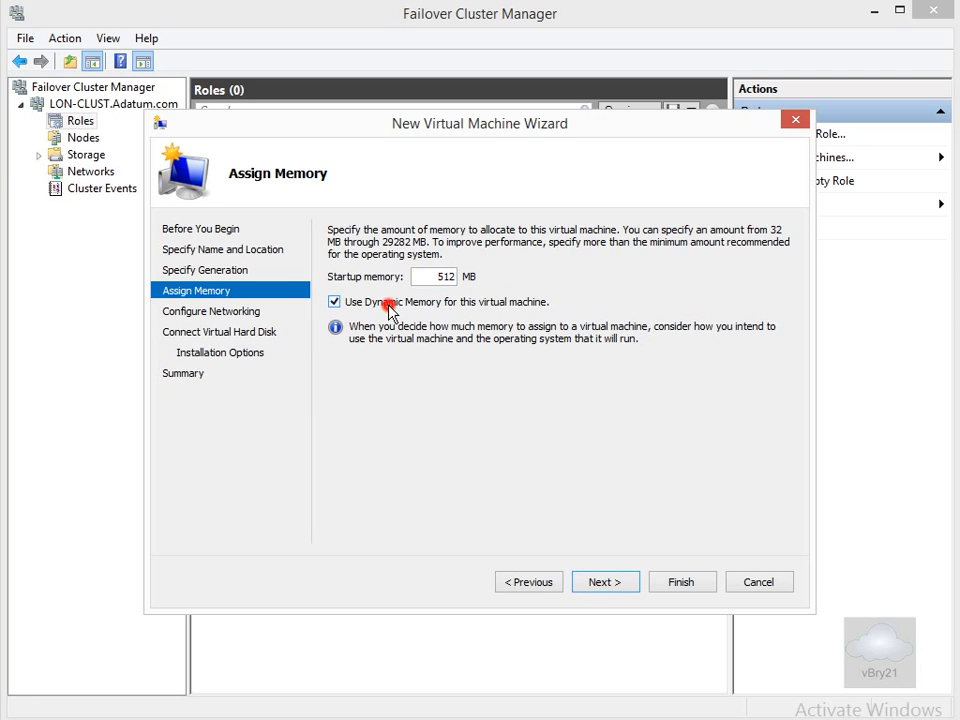
{"action": "left_click", "coordinate": [604, 588]}
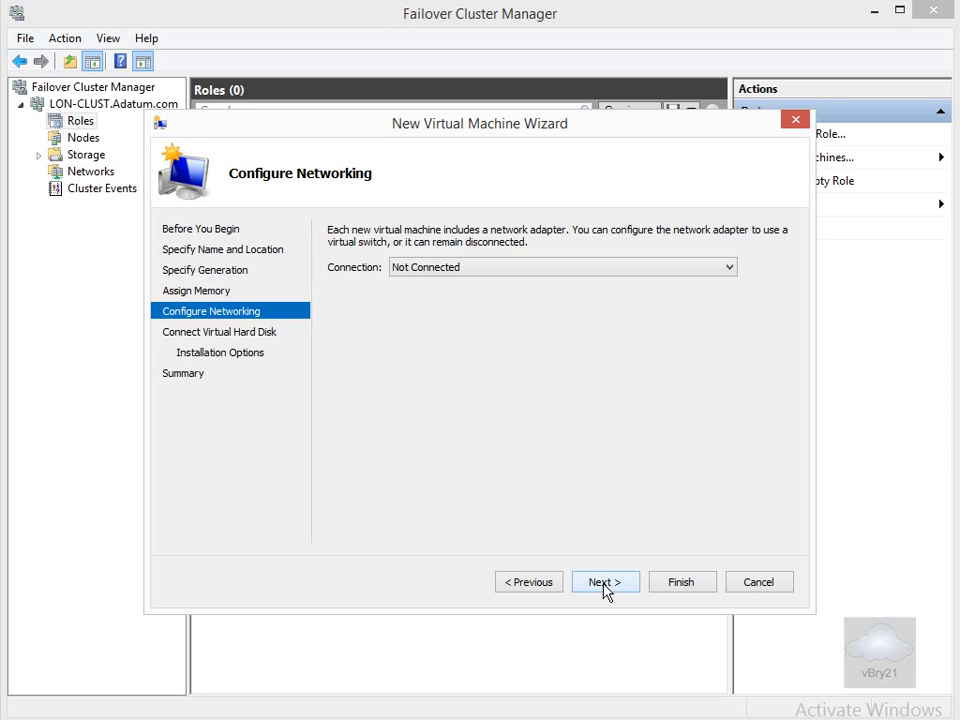
Create the virtual machine with no network connection, a new 127 GB LON-HA.vhdx disk and no operating system, and finish the high availability setup.
{"action": "left_click", "coordinate": [604, 586]}
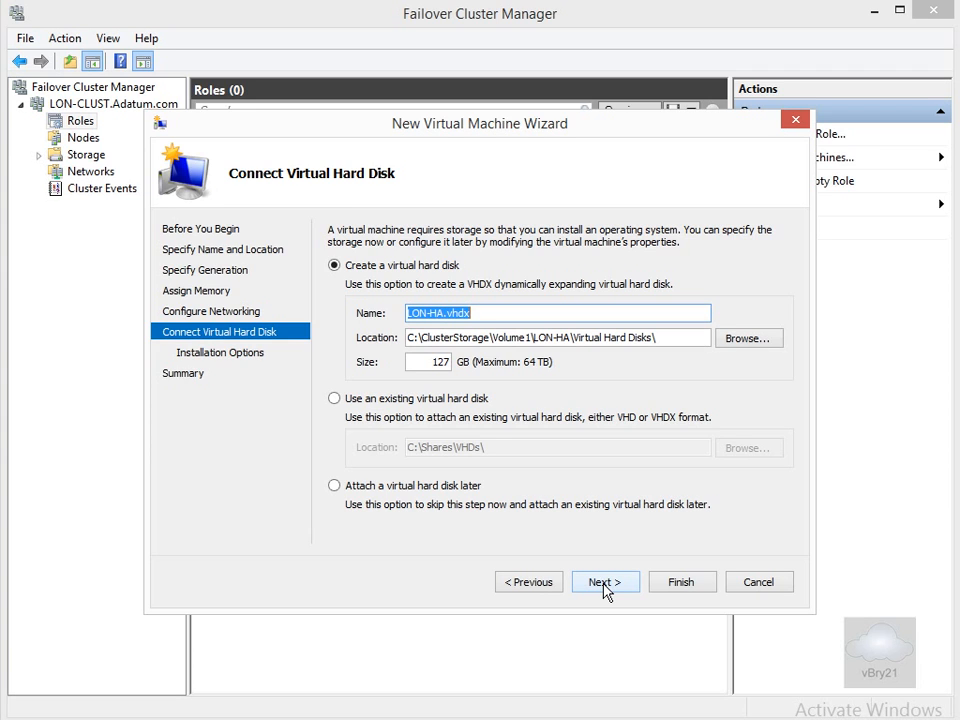
{"action": "left_click", "coordinate": [604, 586]}
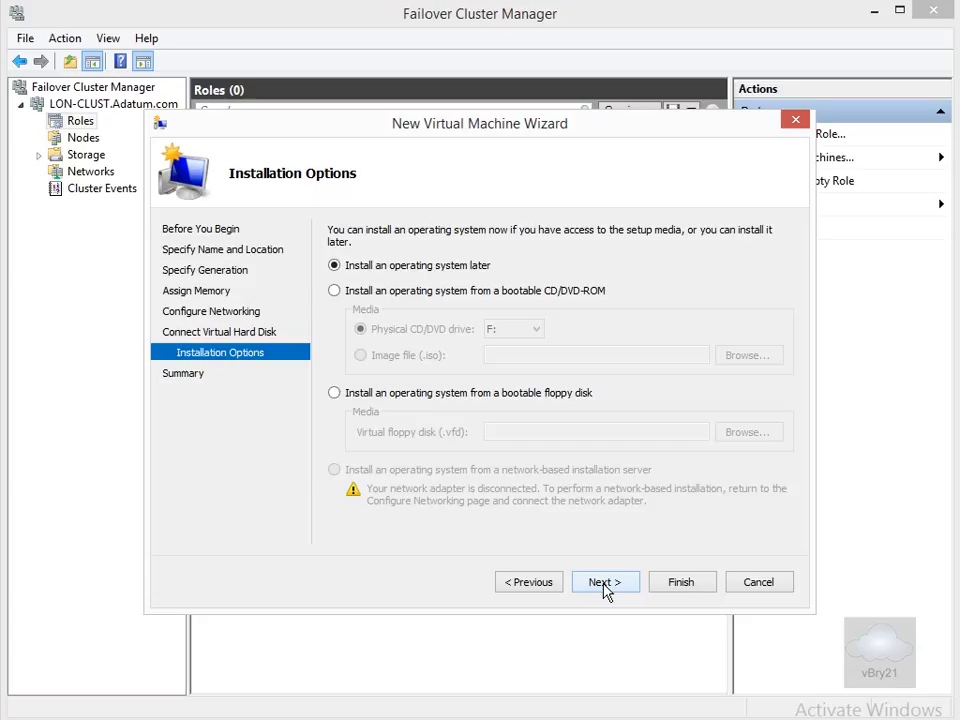
{"action": "left_click", "coordinate": [680, 586]}
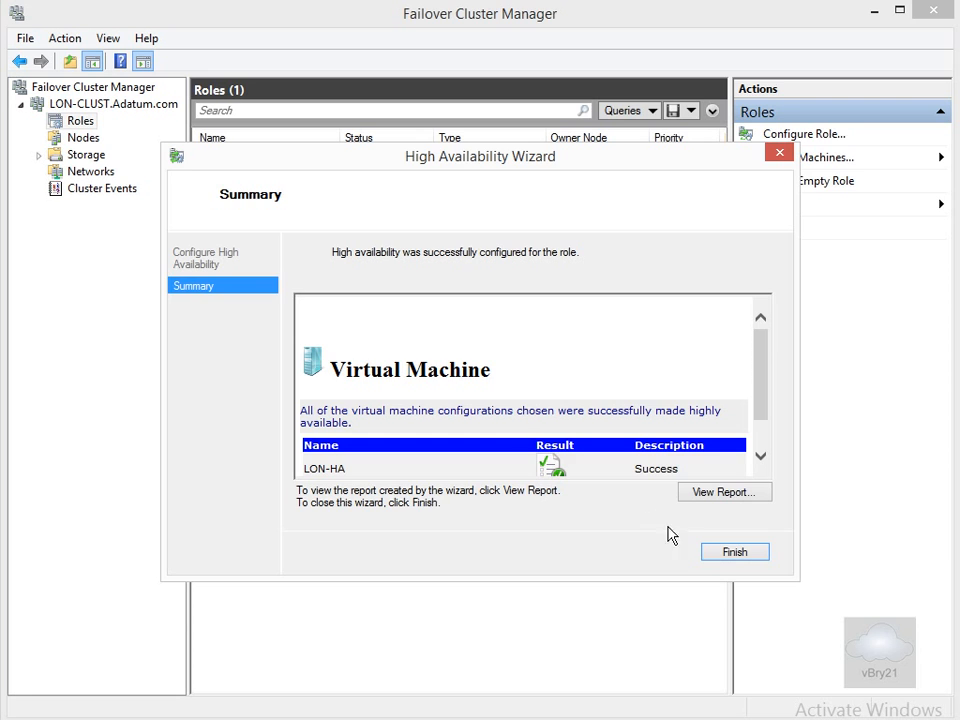
{"action": "left_click", "coordinate": [729, 556]}
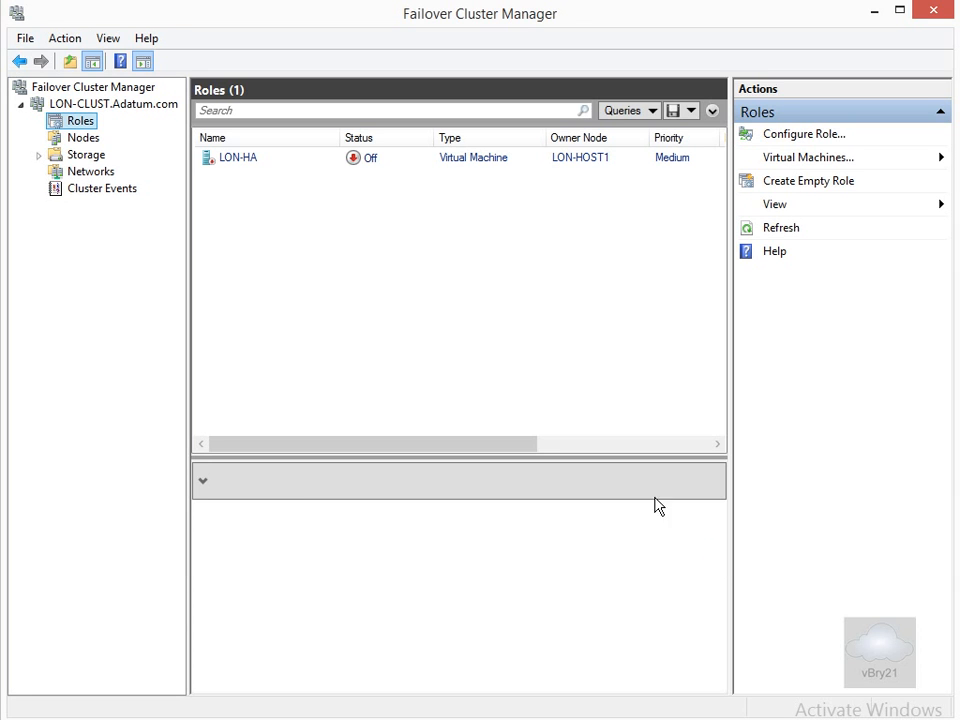
View LON-HA's virtual machine settings and its host's Hyper-V Manager console, closing each without making changes.
{"action": "right_click", "coordinate": [246, 167]}
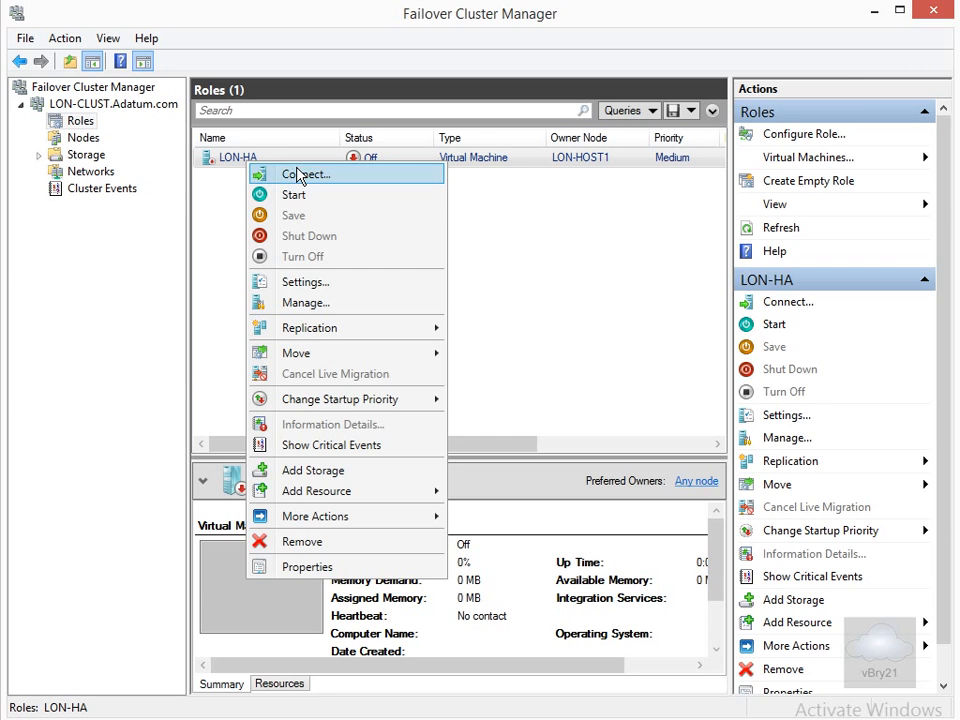
{"action": "left_click", "coordinate": [311, 284]}
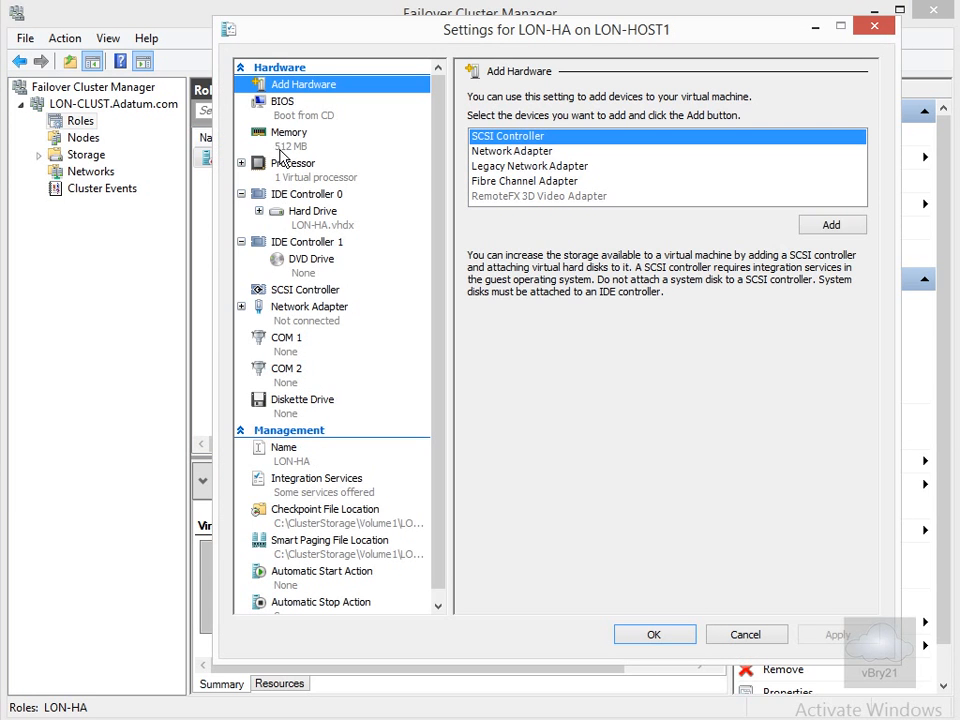
{"action": "left_click", "coordinate": [721, 634]}
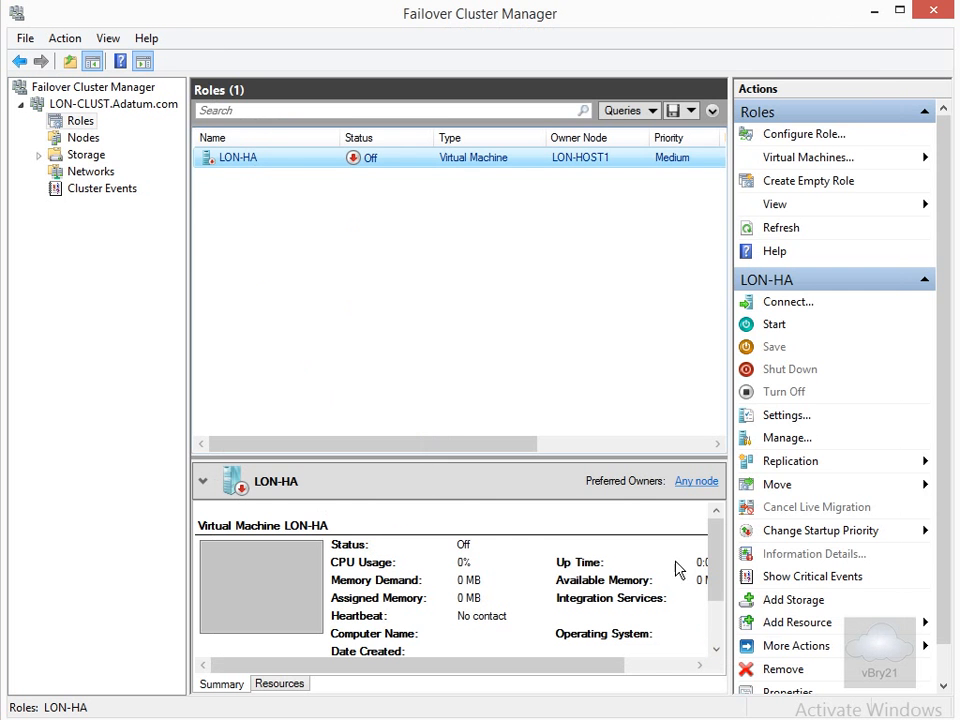
{"action": "right_click", "coordinate": [286, 164]}
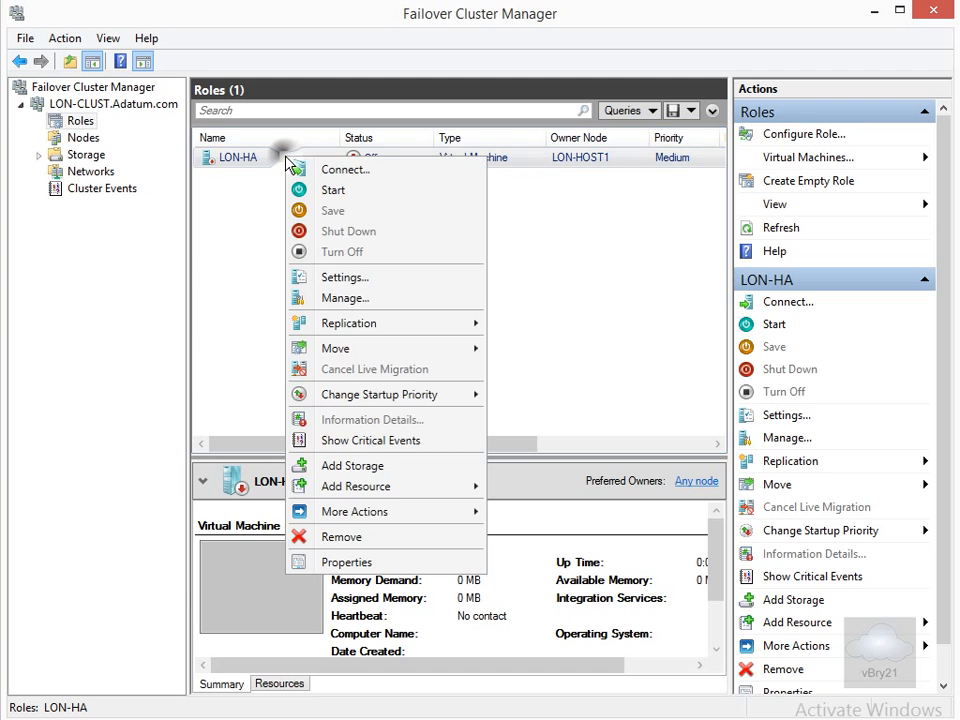
{"action": "left_click", "coordinate": [347, 298]}
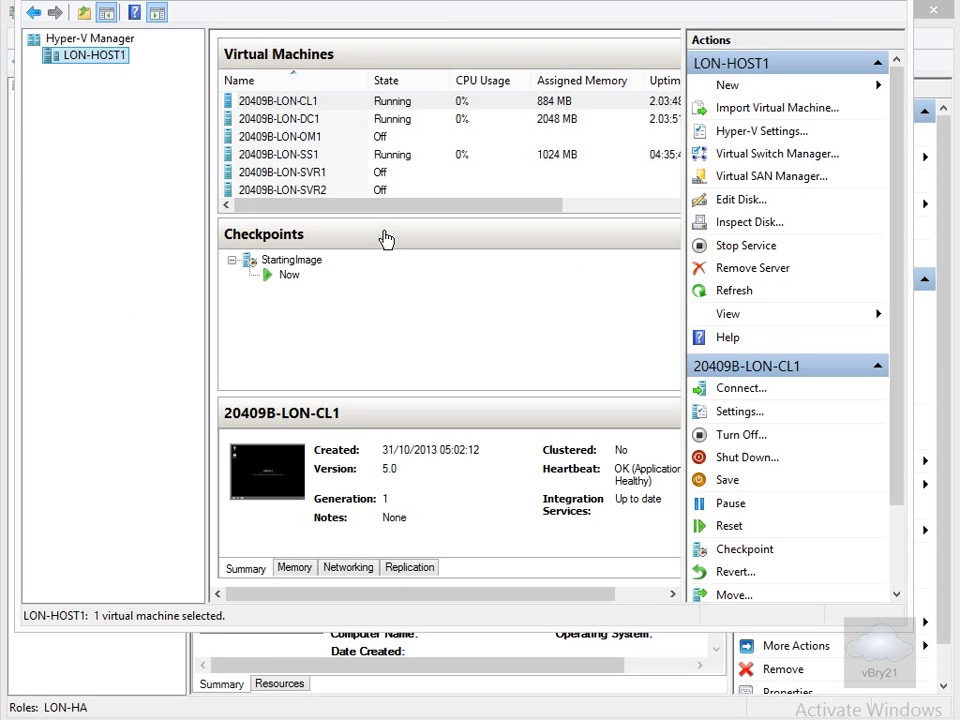
{"action": "left_click", "coordinate": [828, 0]}
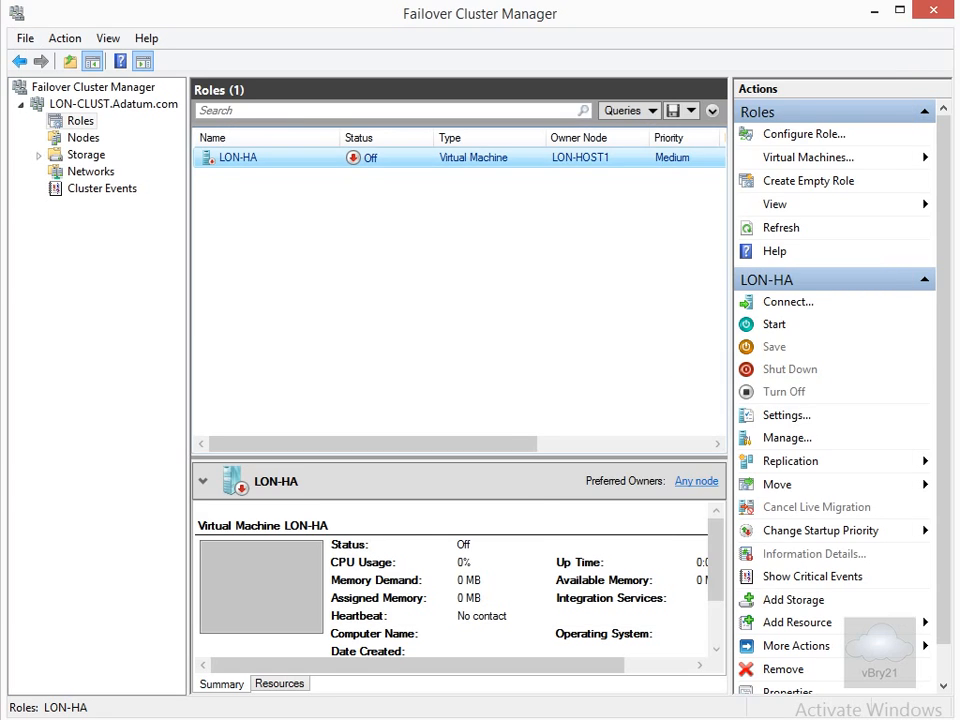
Set the LON-HA role's startup priority to Low.
{"action": "right_click", "coordinate": [343, 160]}
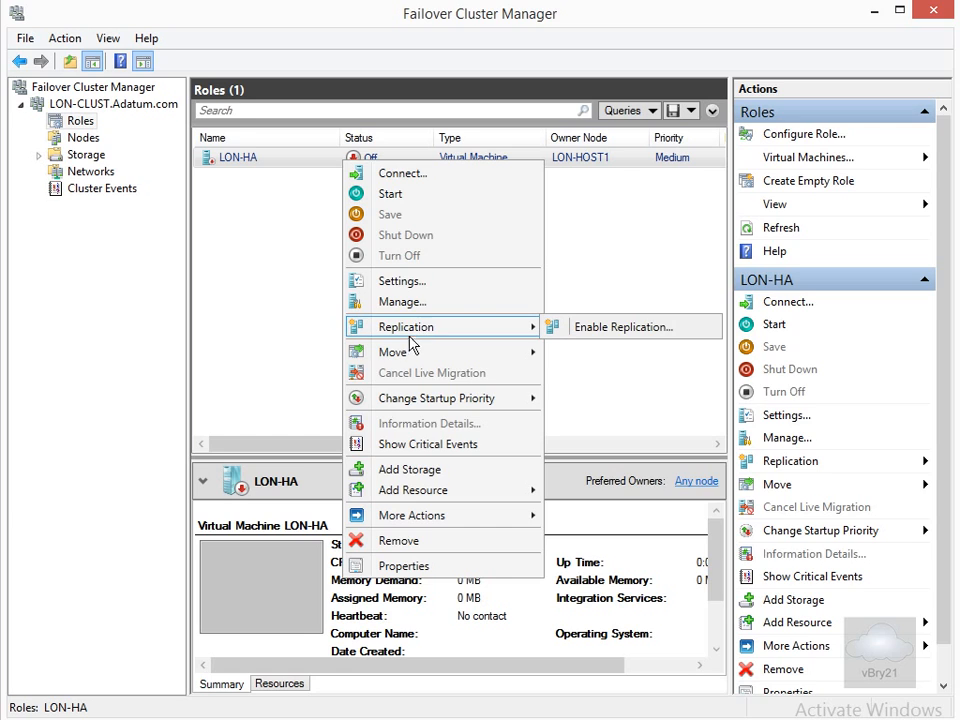
{"action": "mouse_move", "coordinate": [412, 355]}
{"action": "mouse_move", "coordinate": [577, 356]}
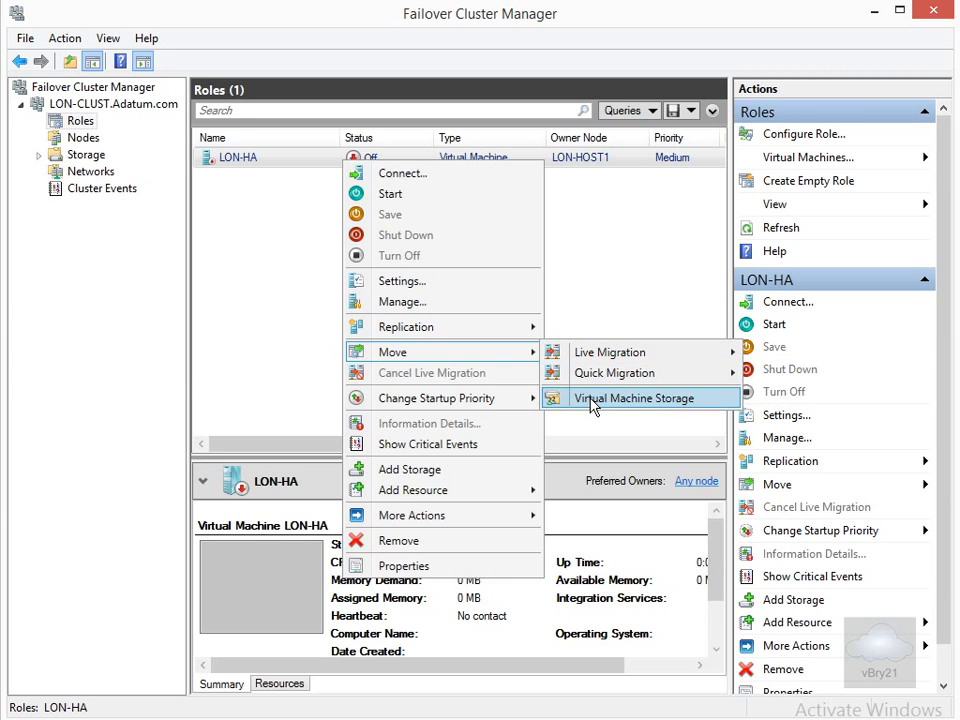
{"action": "mouse_move", "coordinate": [500, 408]}
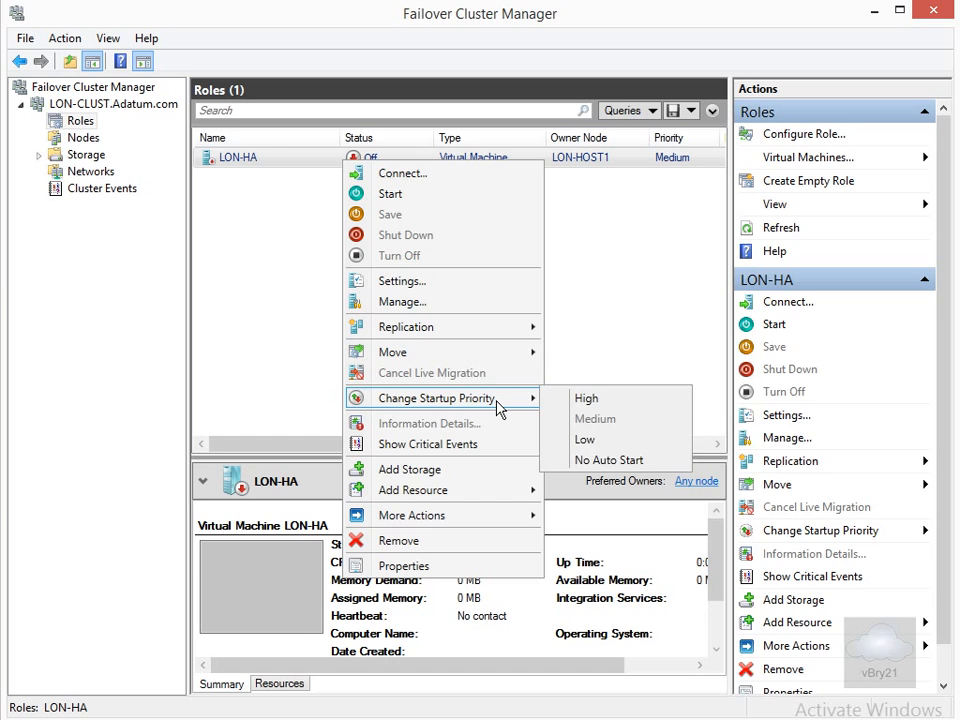
{"action": "left_click", "coordinate": [588, 441]}
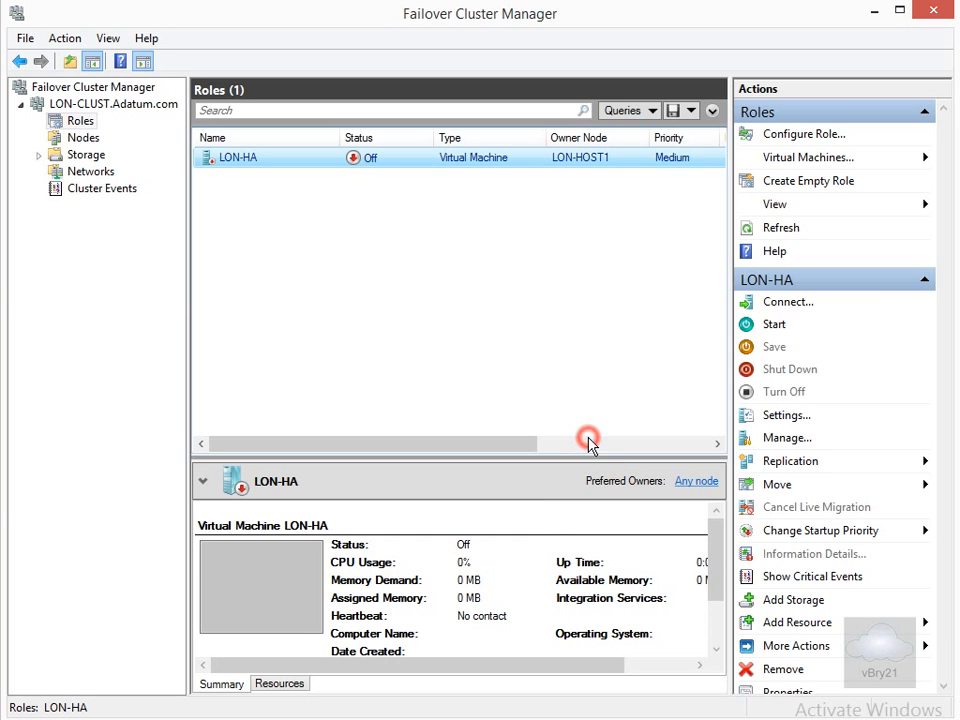
Open the LON-HA role's properties and select LON-HOST1 as its preferred owner.
{"action": "right_click", "coordinate": [335, 159]}
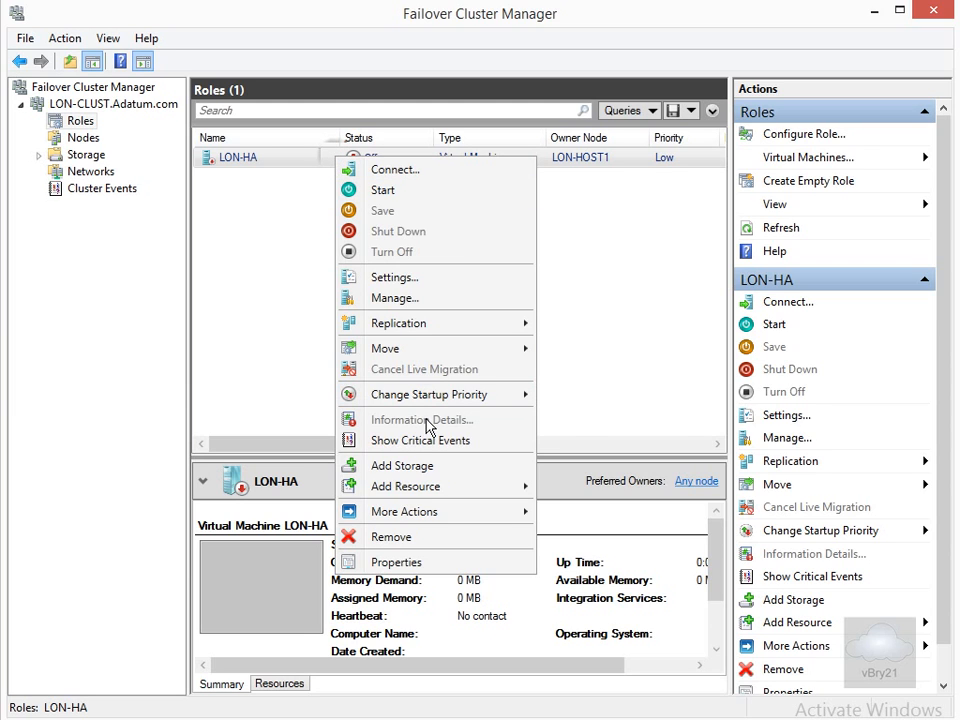
{"action": "mouse_move", "coordinate": [414, 402]}
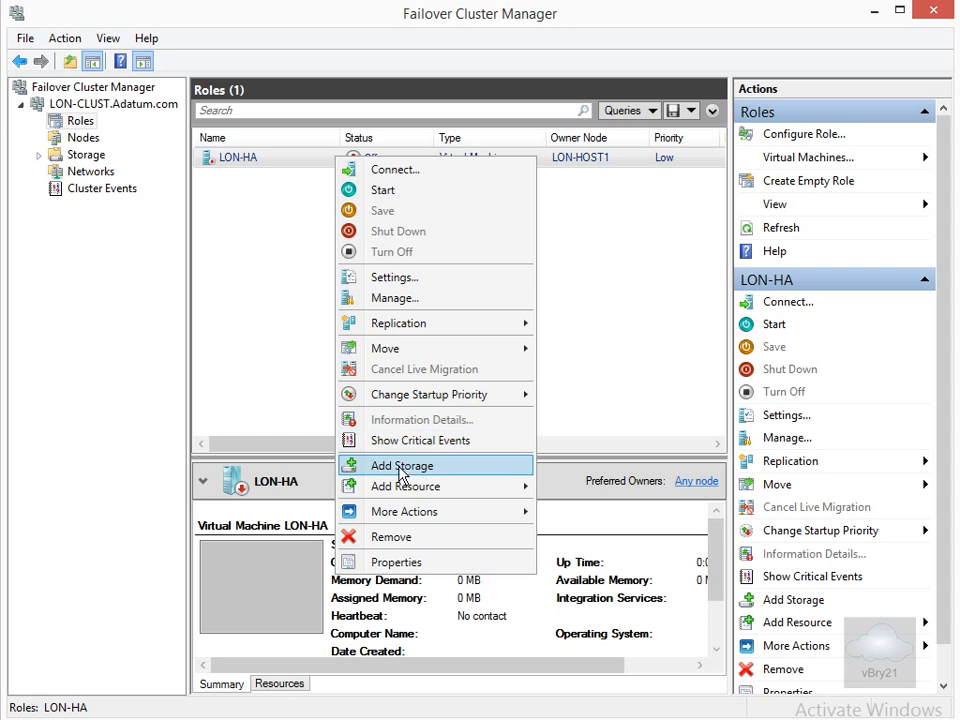
{"action": "mouse_move", "coordinate": [418, 492]}
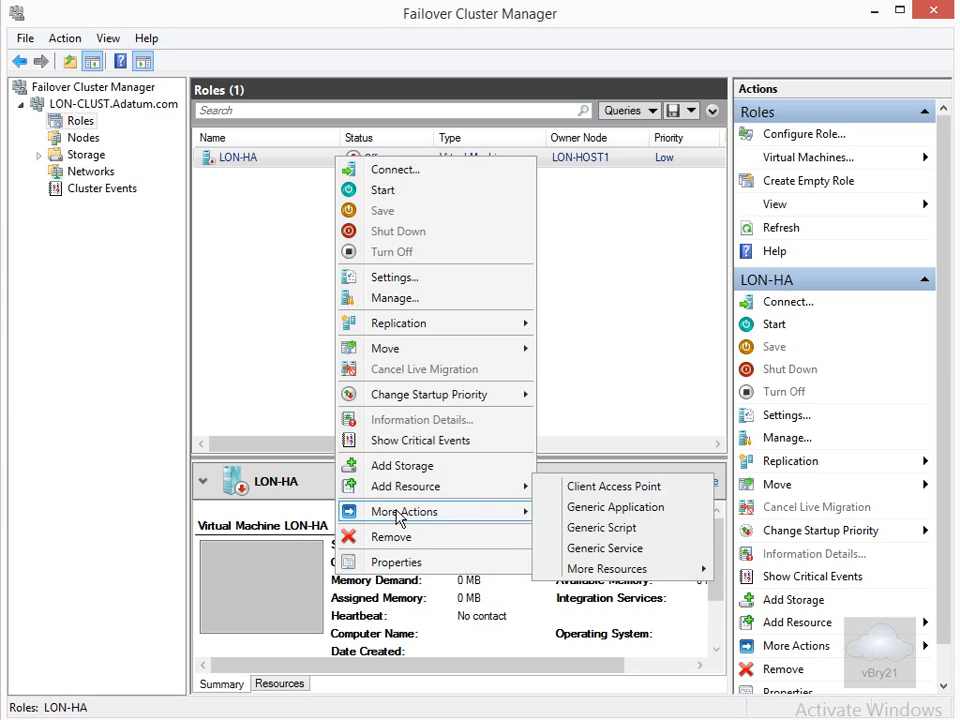
{"action": "mouse_move", "coordinate": [394, 514]}
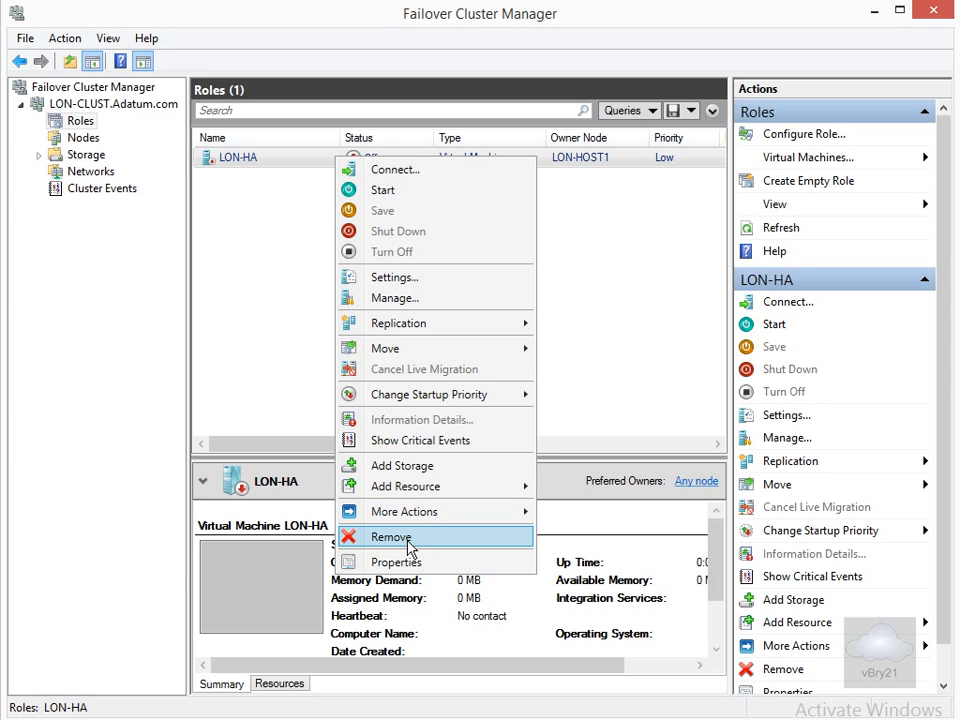
{"action": "left_click", "coordinate": [416, 563]}
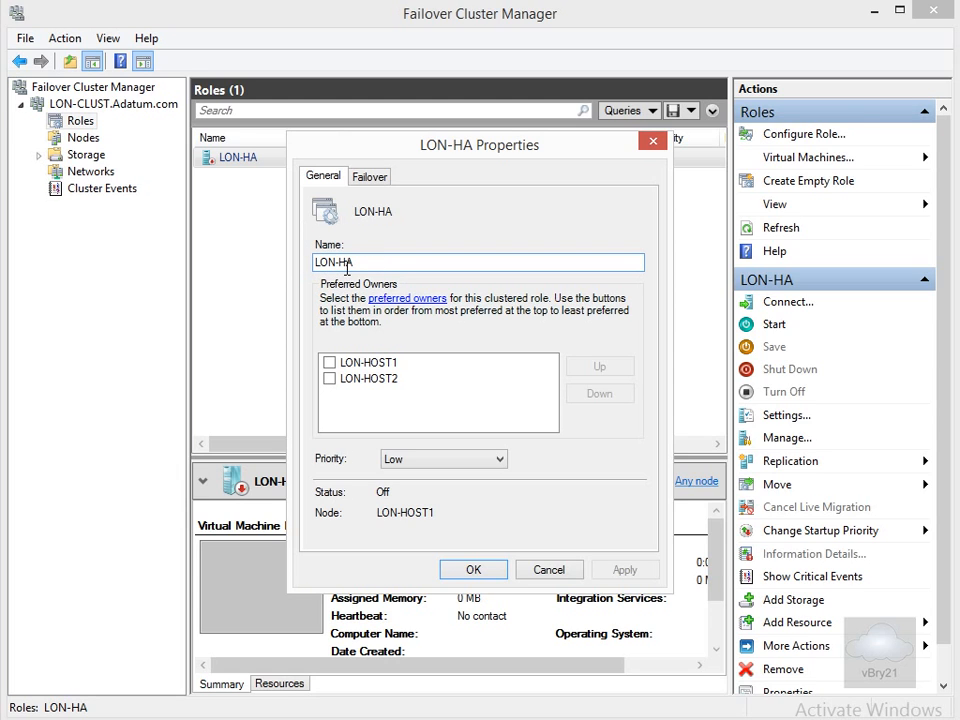
{"action": "left_click", "coordinate": [329, 363]}
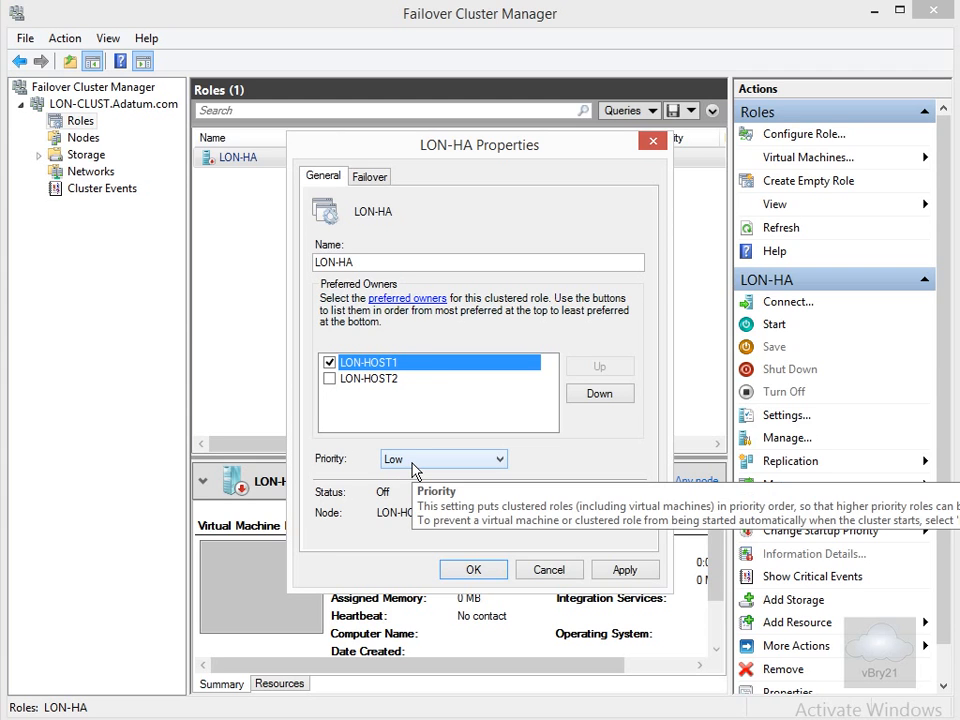
Set the LON-HA role's failover limit to 2 maximum failures in a 2-hour period and save the properties.
{"action": "left_click", "coordinate": [367, 180]}
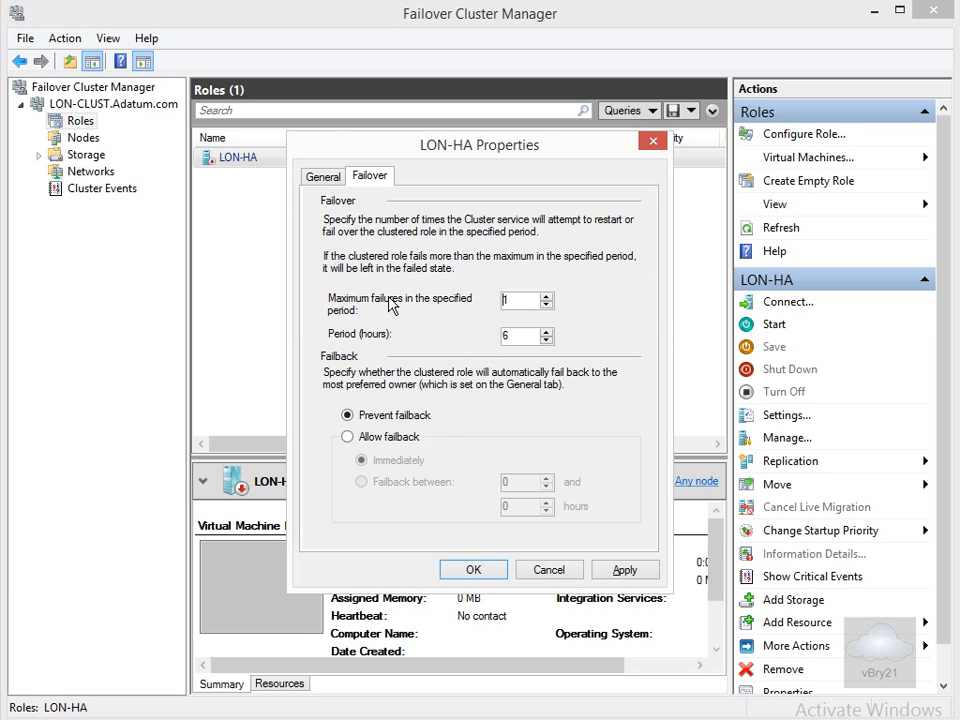
{"action": "double_click", "coordinate": [505, 300]}
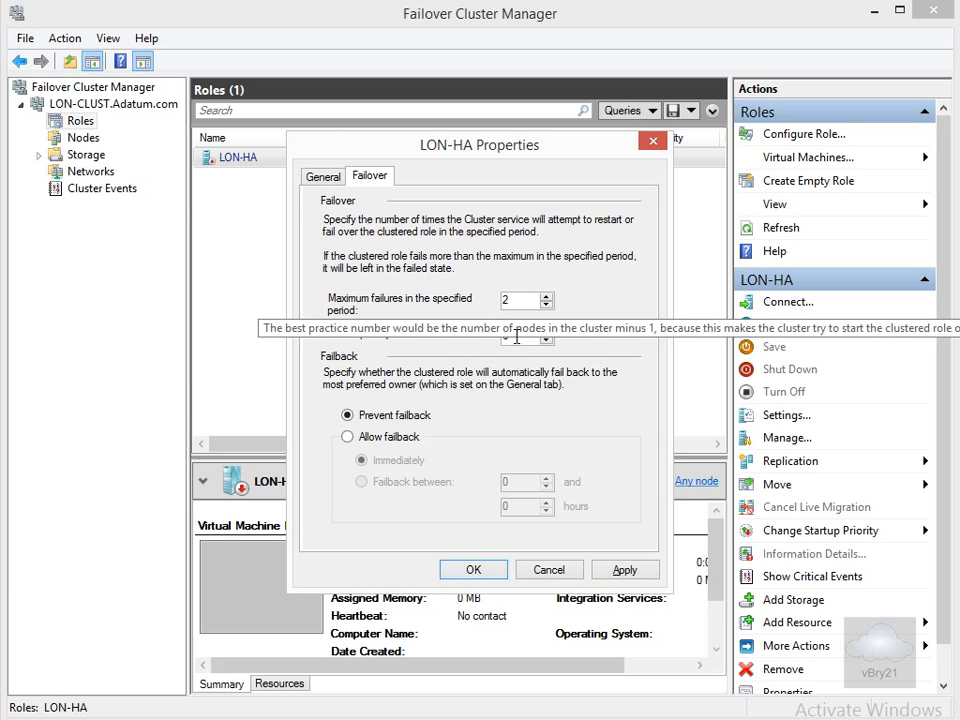
{"action": "double_click", "coordinate": [502, 336]}
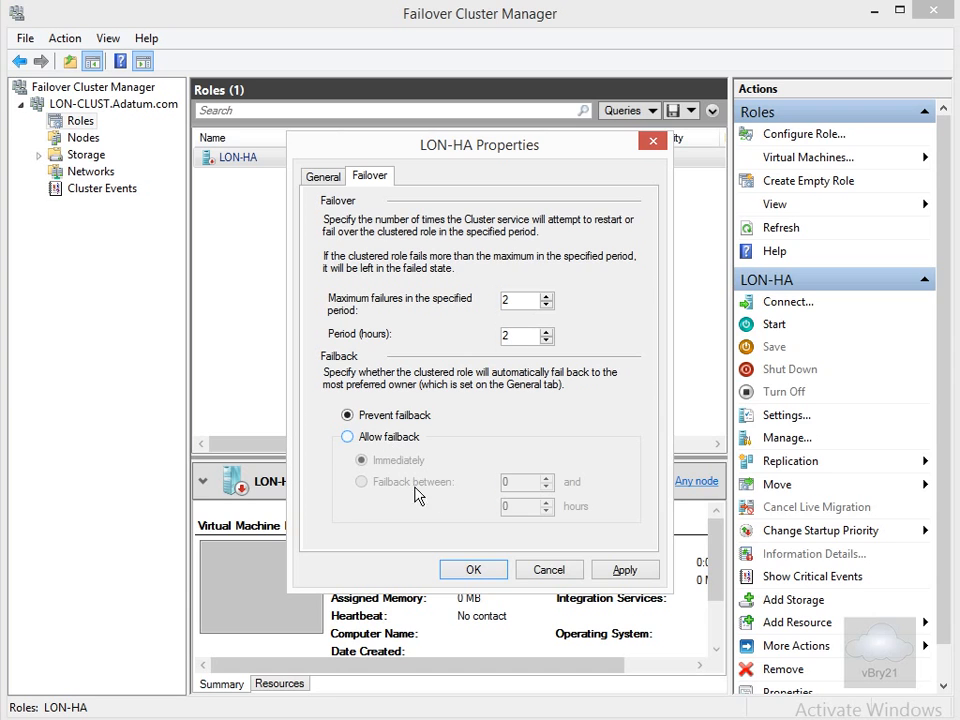
{"action": "left_click", "coordinate": [465, 570]}
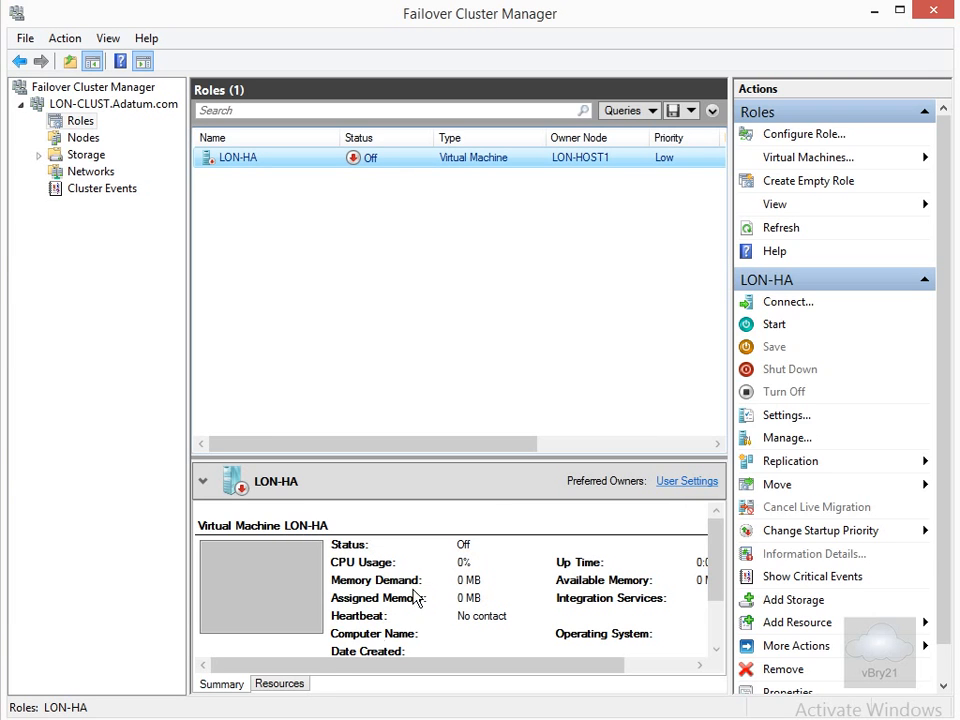
Open the properties of the Virtual Machine LON-HA resource and review its dependencies, policies and advanced policies.
{"action": "left_click", "coordinate": [280, 684]}
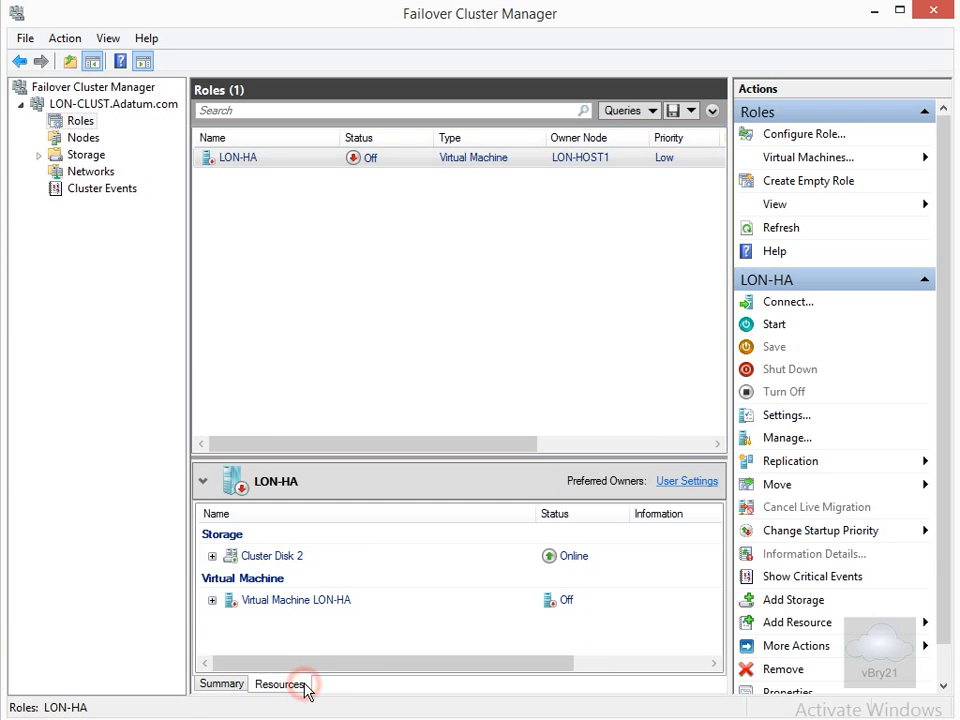
{"action": "right_click", "coordinate": [320, 610]}
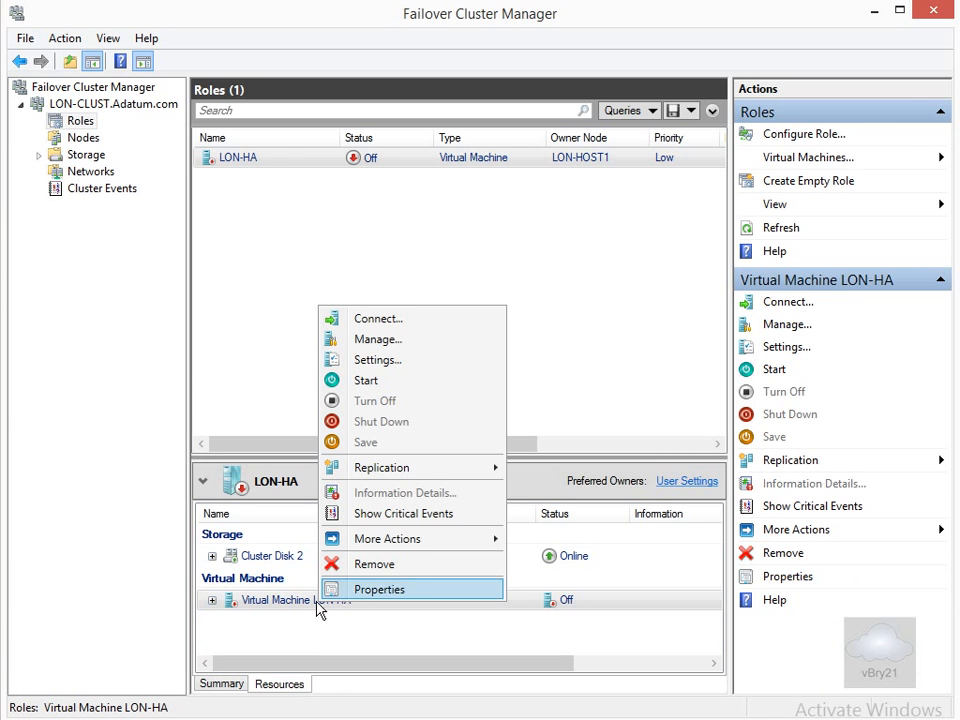
{"action": "left_click", "coordinate": [350, 595]}
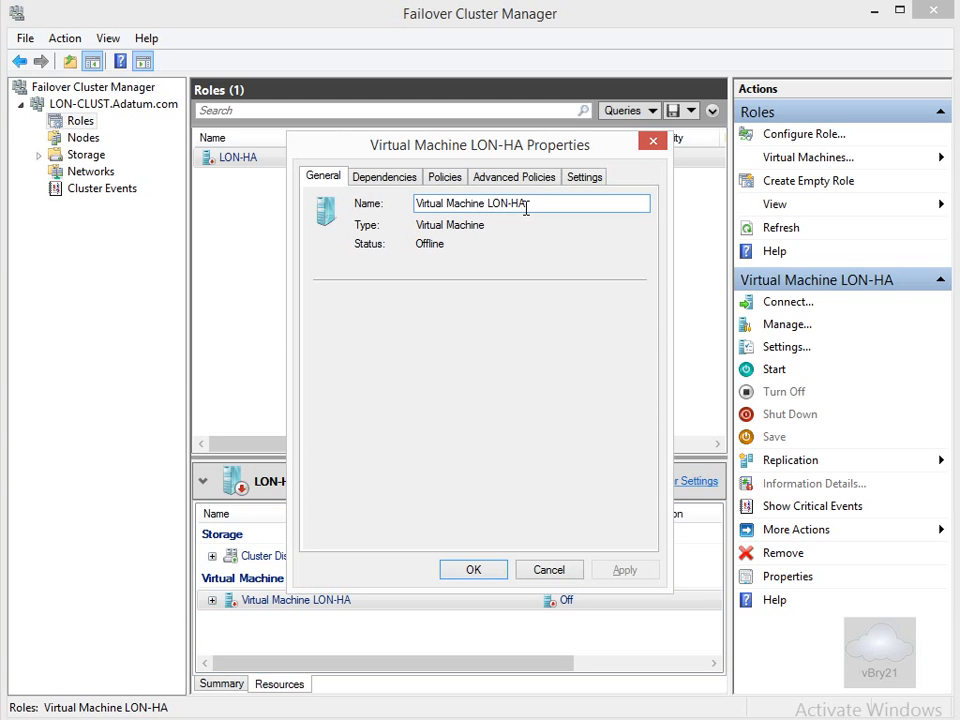
{"action": "left_click", "coordinate": [388, 178]}
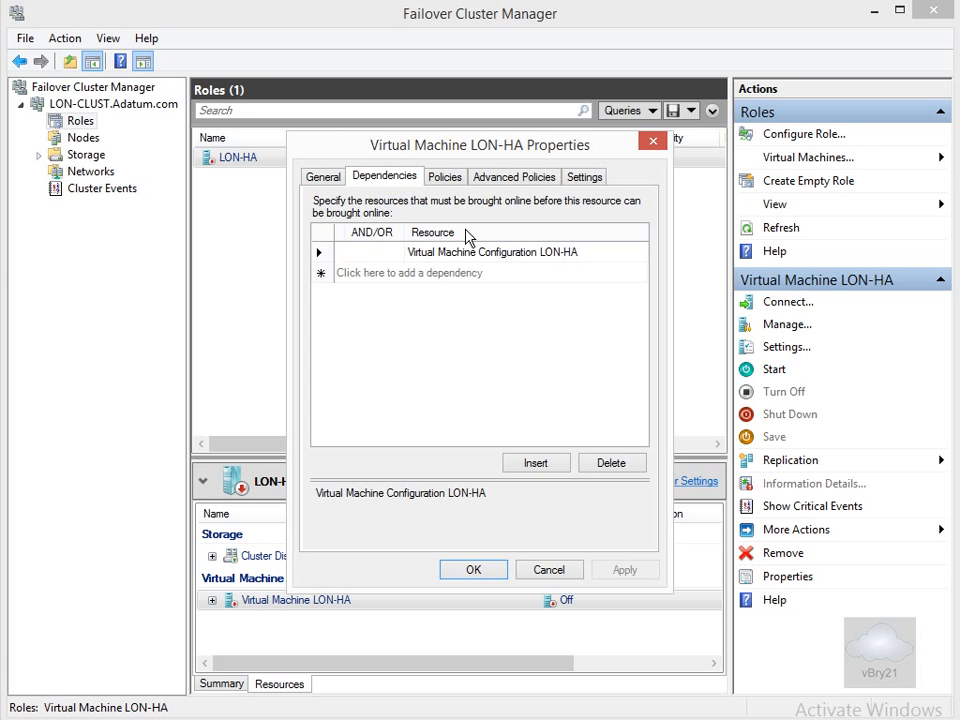
{"action": "left_click", "coordinate": [445, 177]}
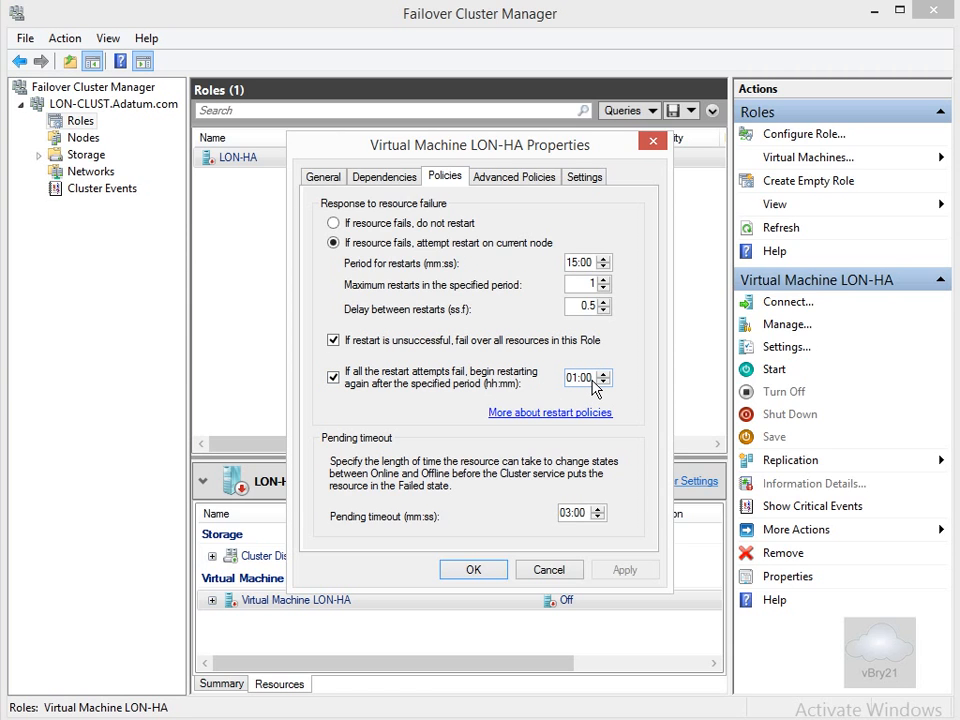
{"action": "left_click", "coordinate": [500, 176]}
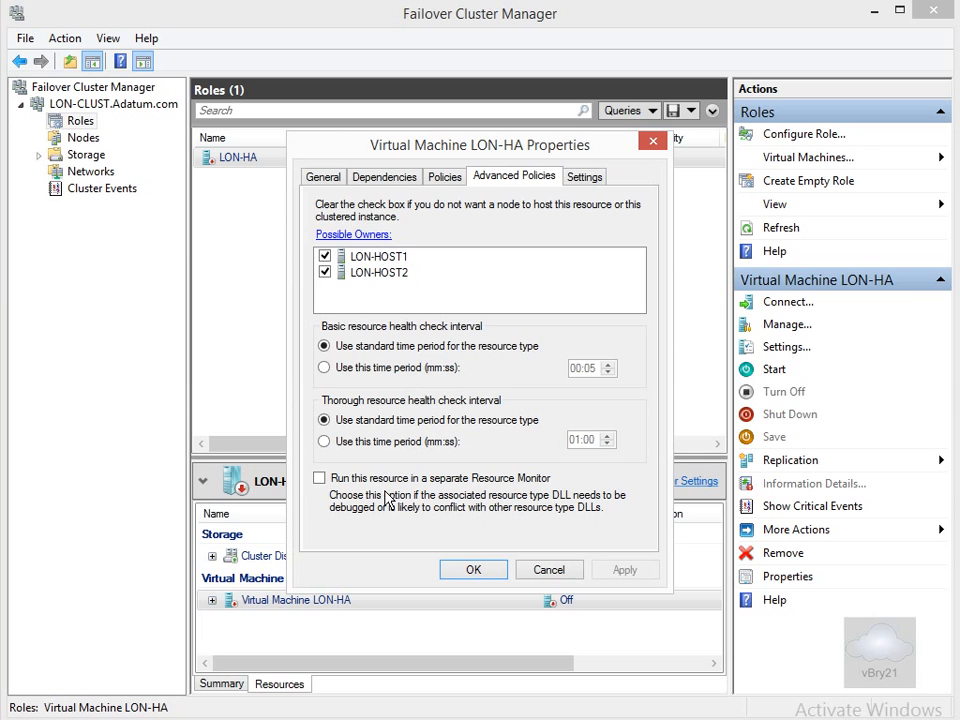
Set the virtual machine resource's cluster-controlled offline action to Shut down and clear automatic recovery for application health monitoring.
{"action": "left_click", "coordinate": [585, 178]}
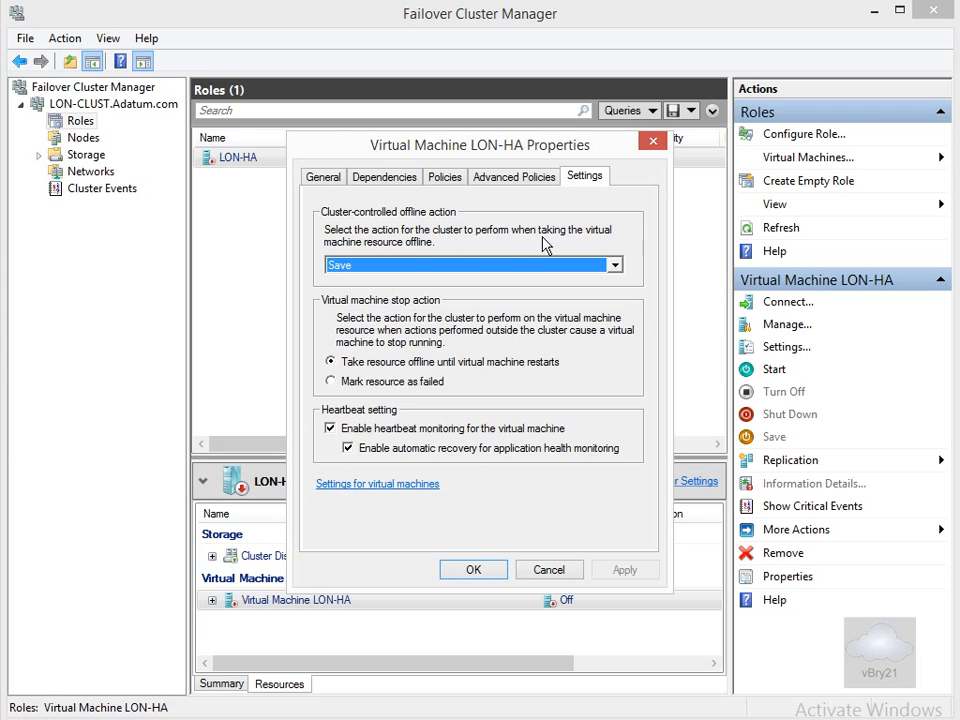
{"action": "left_click", "coordinate": [414, 262]}
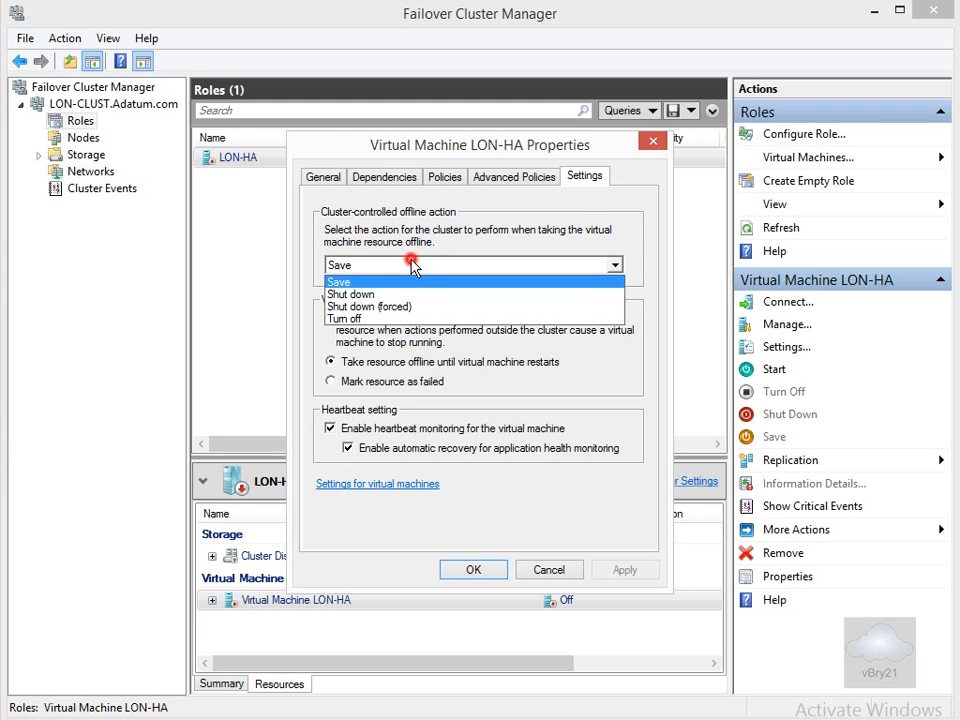
{"action": "left_click", "coordinate": [404, 296]}
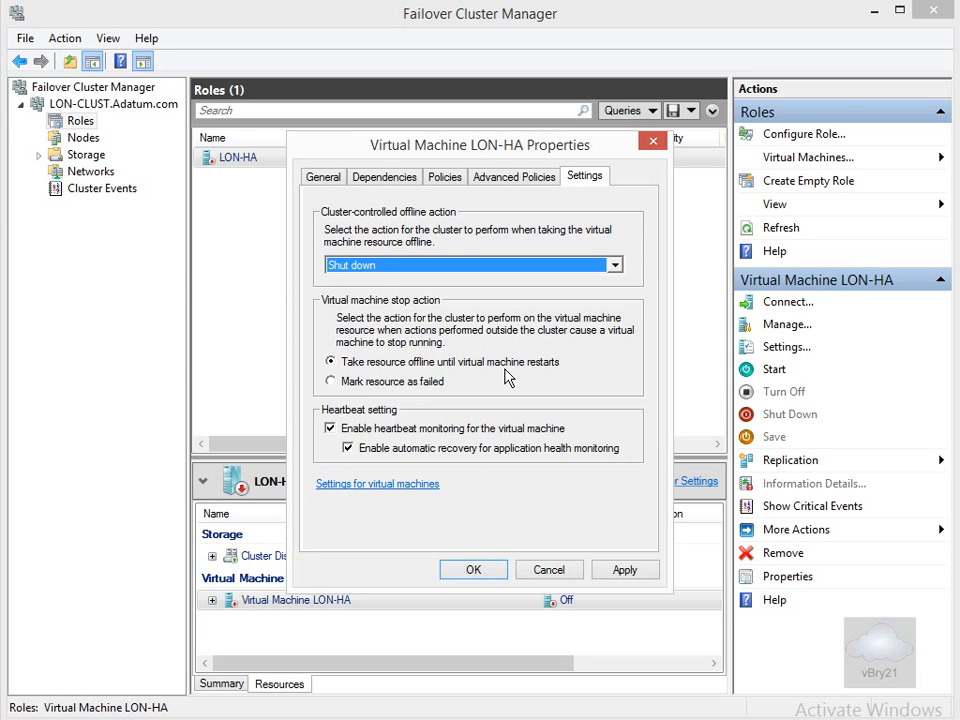
{"action": "left_click", "coordinate": [347, 448]}
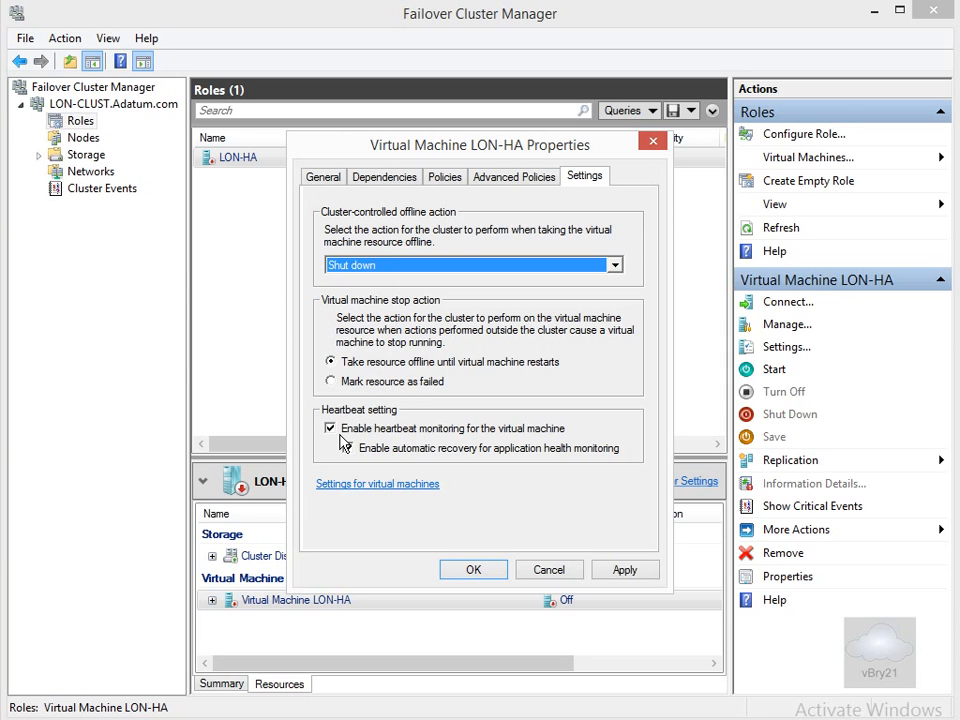